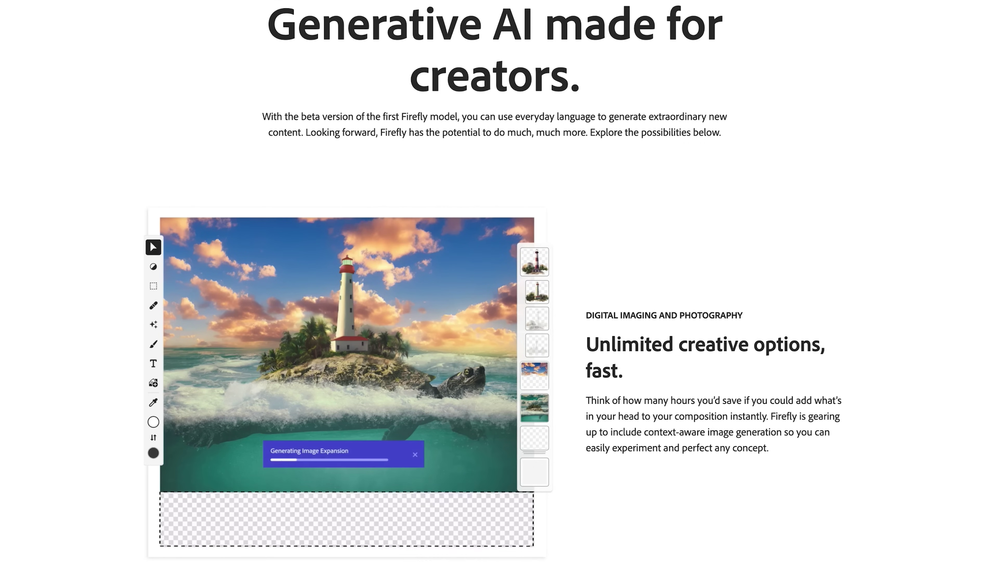
Step: Scroll through the Firefly landing page to the Text to image, Text effects and Recolor vectors cards
{"action": "scroll", "coordinate": [499, 281], "scroll_direction": "down", "scroll_amount": 8}
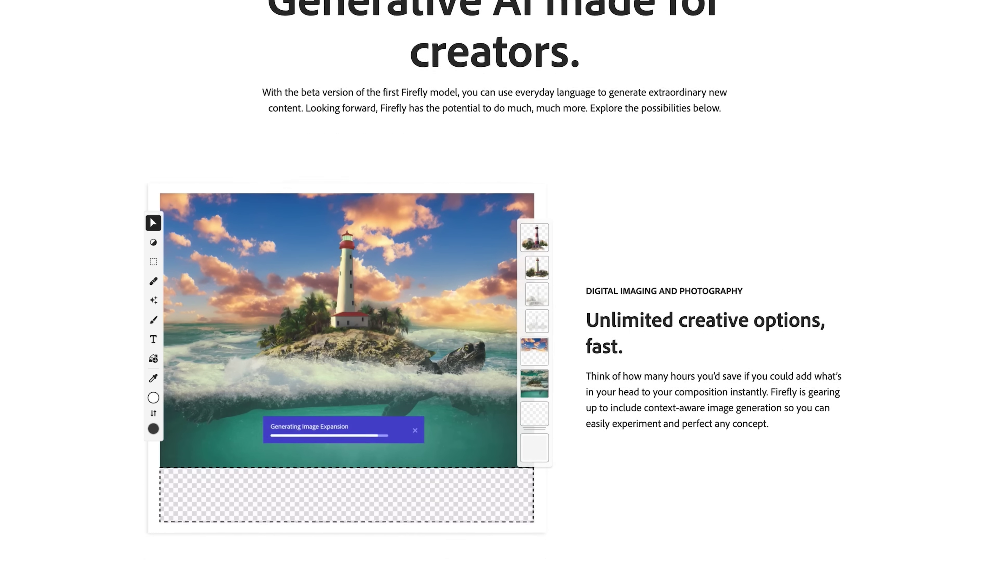
{"action": "scroll", "coordinate": [499, 281], "scroll_direction": "down", "scroll_amount": 3}
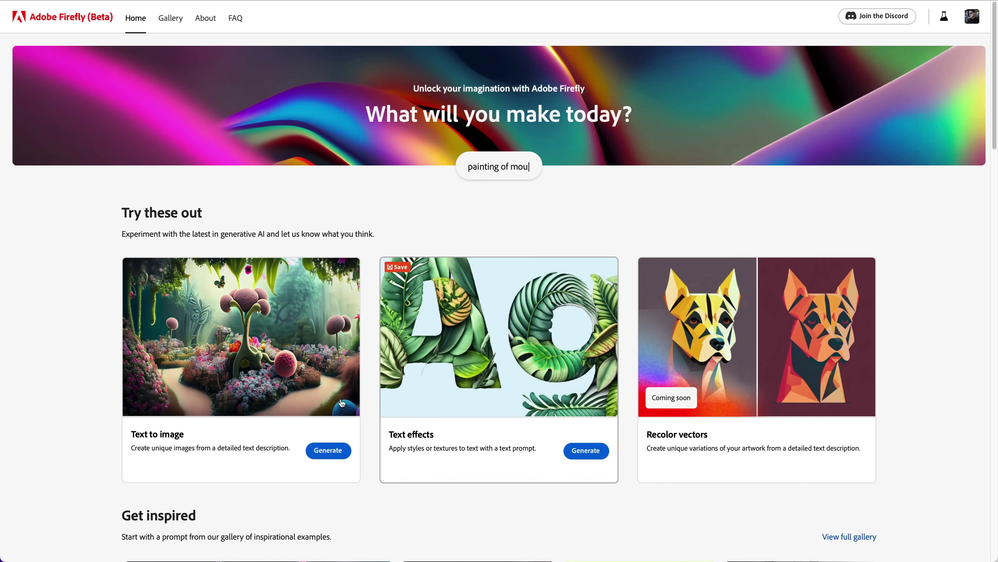
Step: Open Text to image and try the 'koala in a hot pink astronaut suit' sample prompt
{"action": "left_click", "coordinate": [327, 448]}
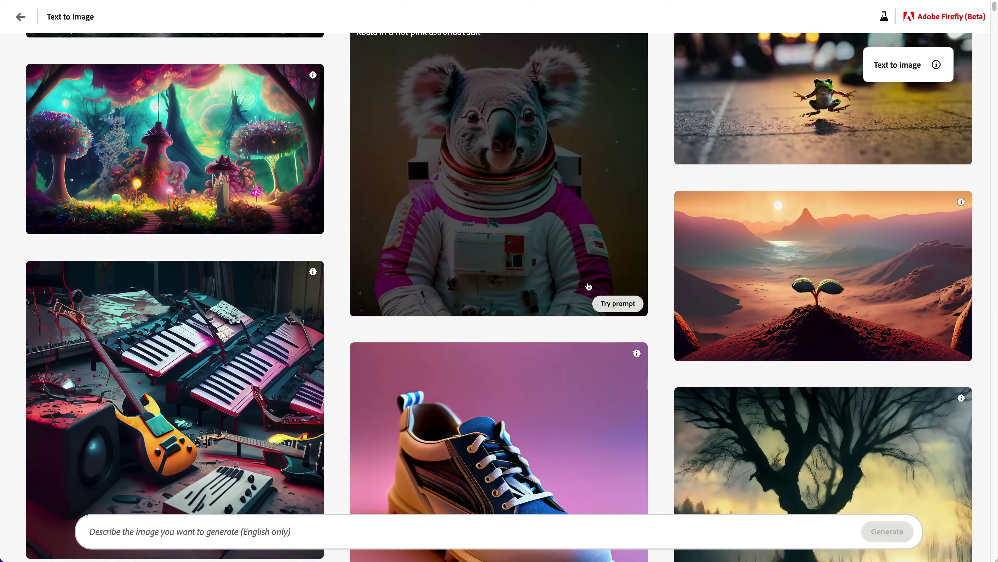
{"action": "scroll", "coordinate": [607, 314], "scroll_direction": "up", "scroll_amount": 2}
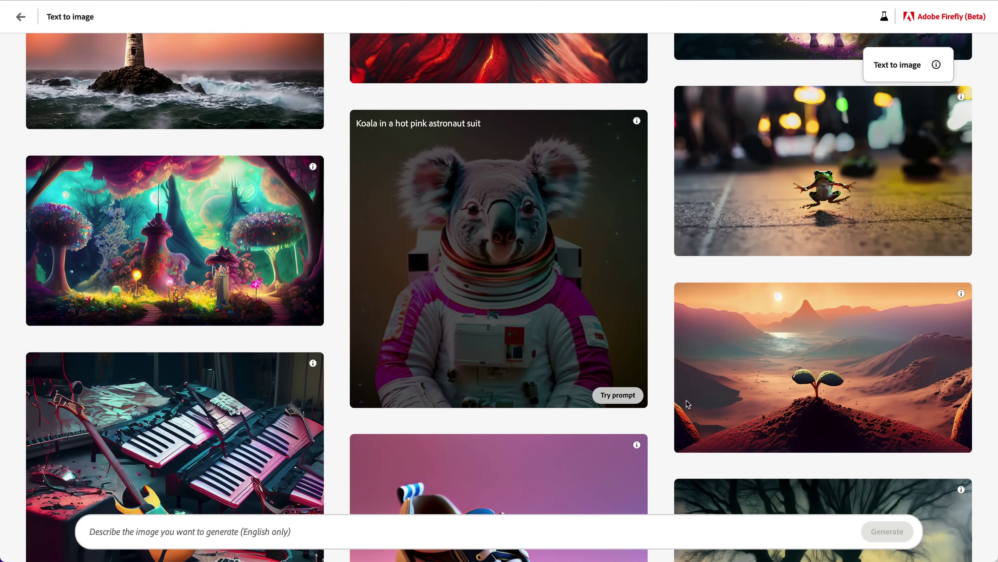
{"action": "left_click", "coordinate": [618, 395]}
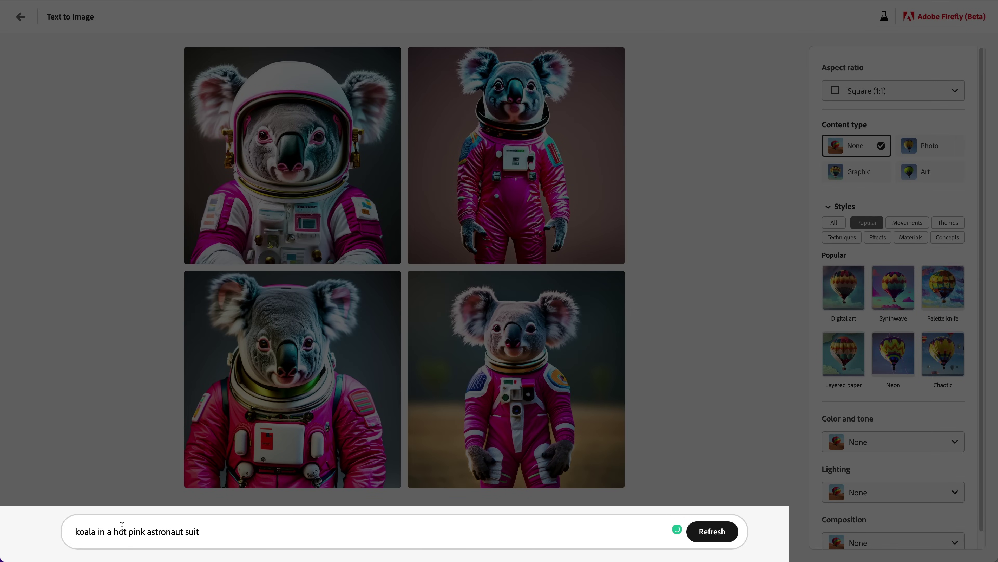
Step: Regenerate the koala astronaut images as Photo content and enlarge the first result
{"action": "scroll", "coordinate": [928, 444], "scroll_direction": "down", "scroll_amount": 1}
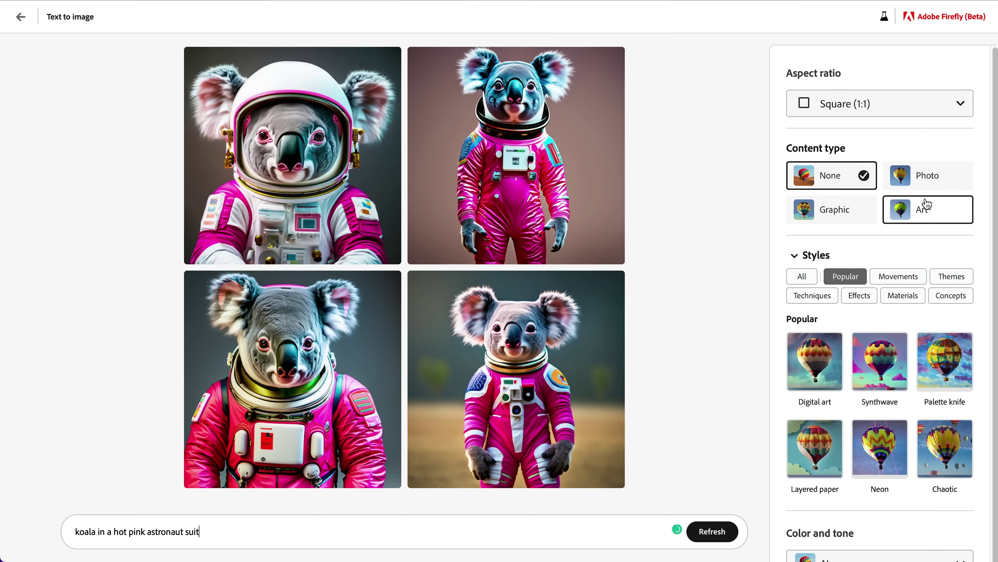
{"action": "left_click", "coordinate": [923, 173]}
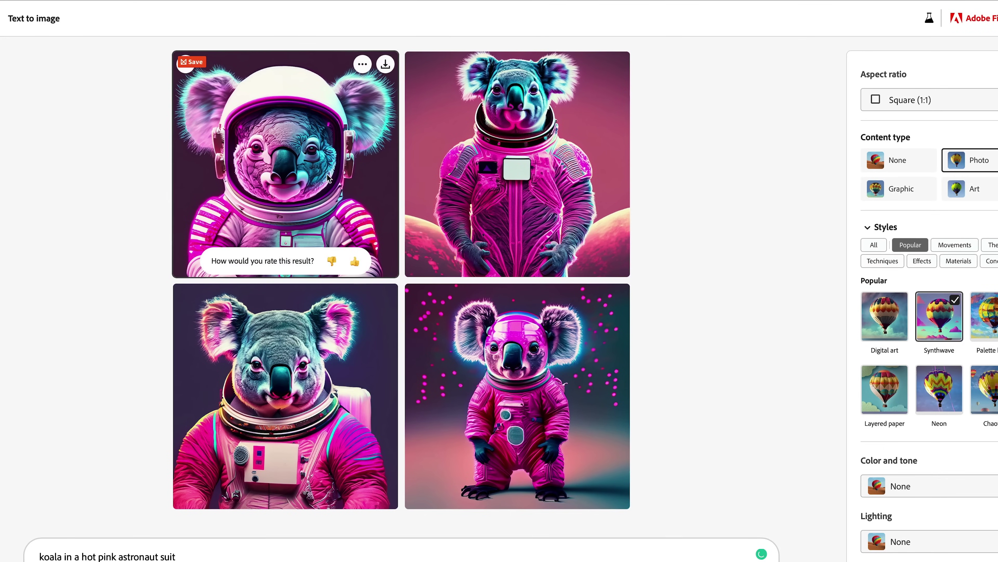
{"action": "left_click", "coordinate": [252, 154]}
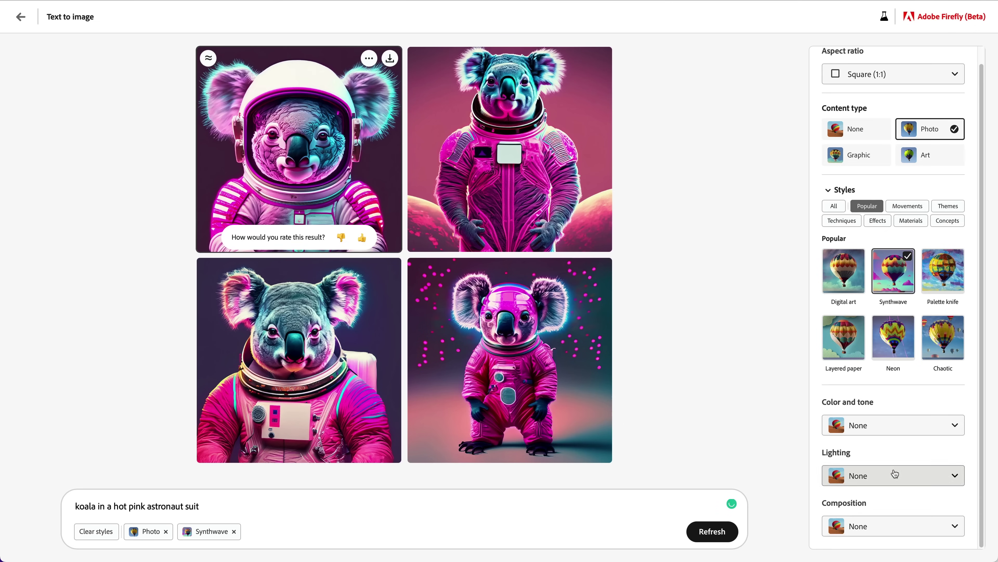
Step: Apply Studio lighting, Blurry background composition and Vibrant color, then regenerate the koala images
{"action": "left_click", "coordinate": [892, 475]}
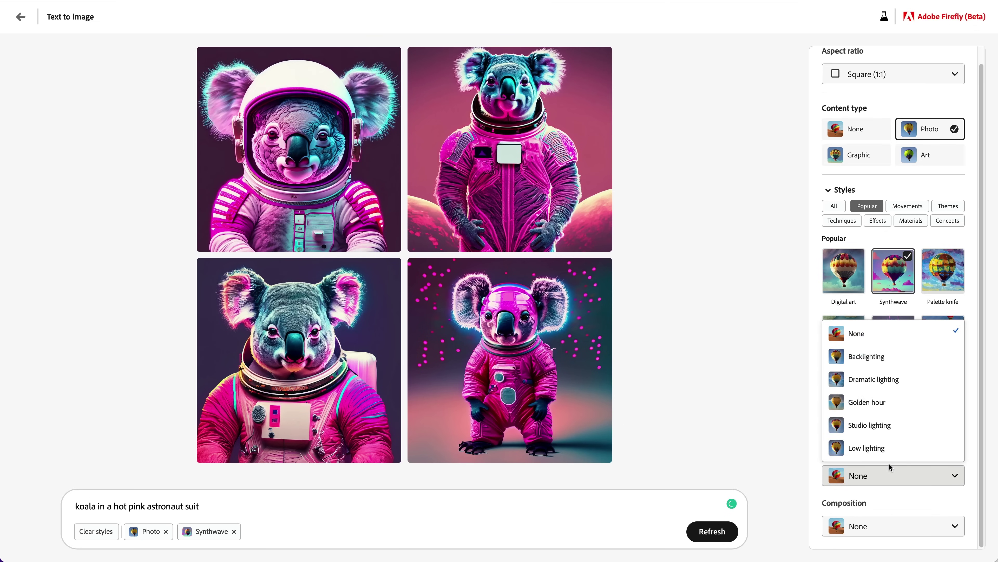
{"action": "left_click", "coordinate": [869, 424]}
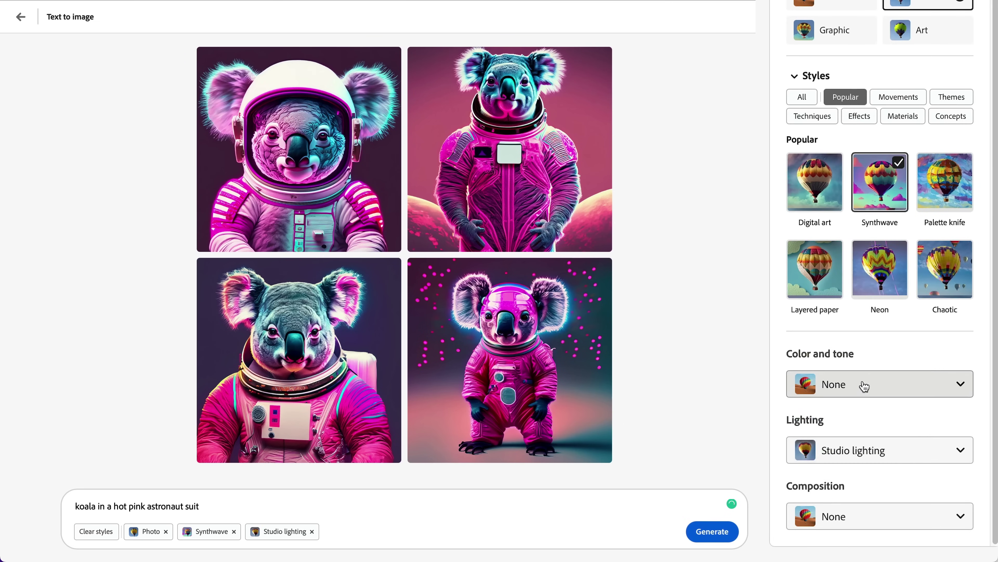
{"action": "left_click", "coordinate": [873, 511]}
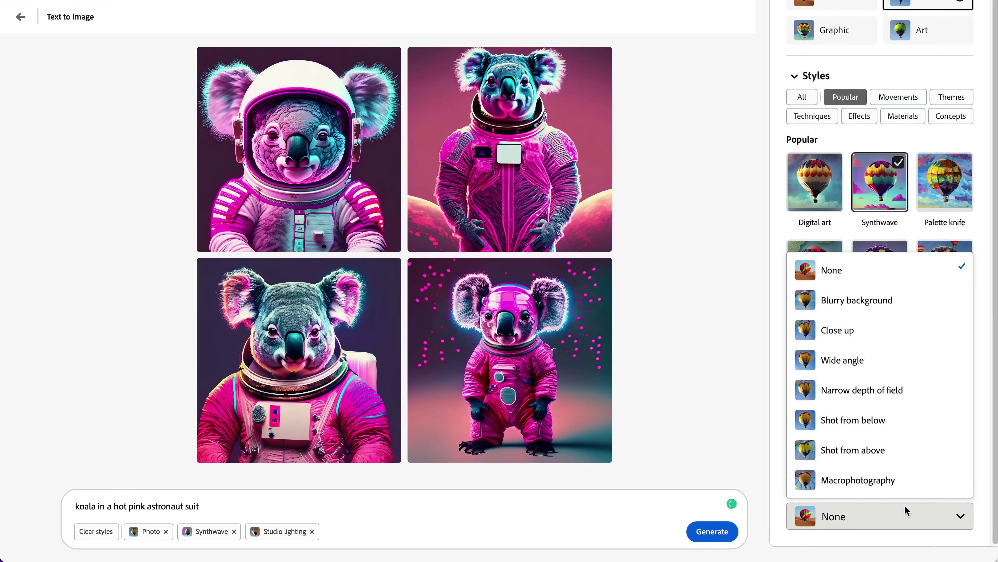
{"action": "left_click", "coordinate": [873, 332]}
{"action": "left_click", "coordinate": [853, 522]}
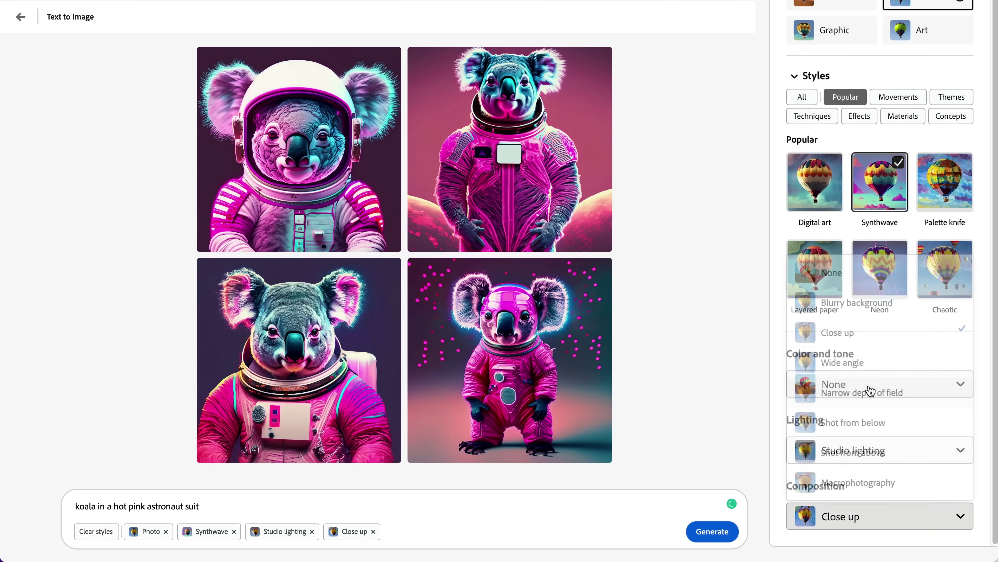
{"action": "left_click", "coordinate": [869, 302]}
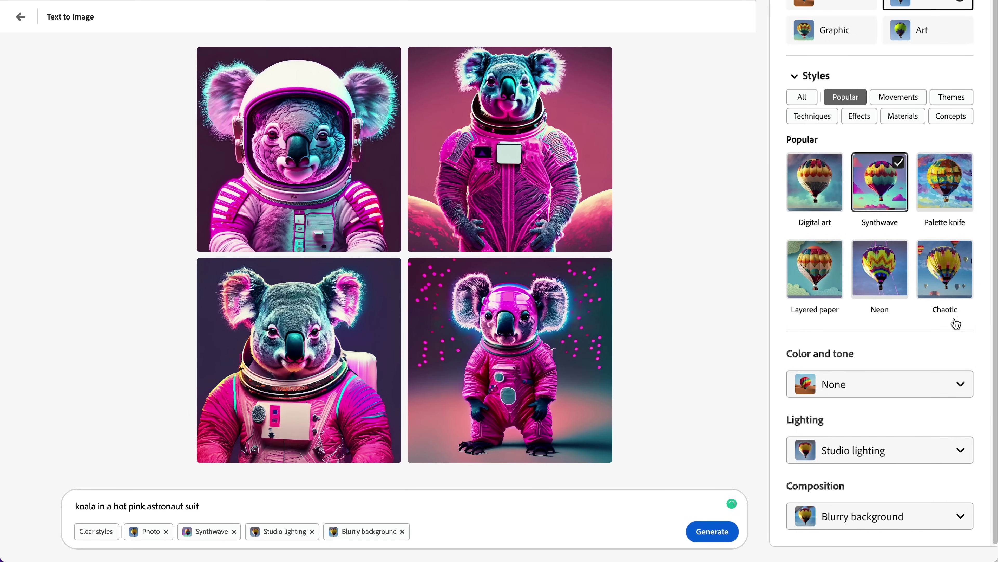
{"action": "left_click", "coordinate": [880, 391]}
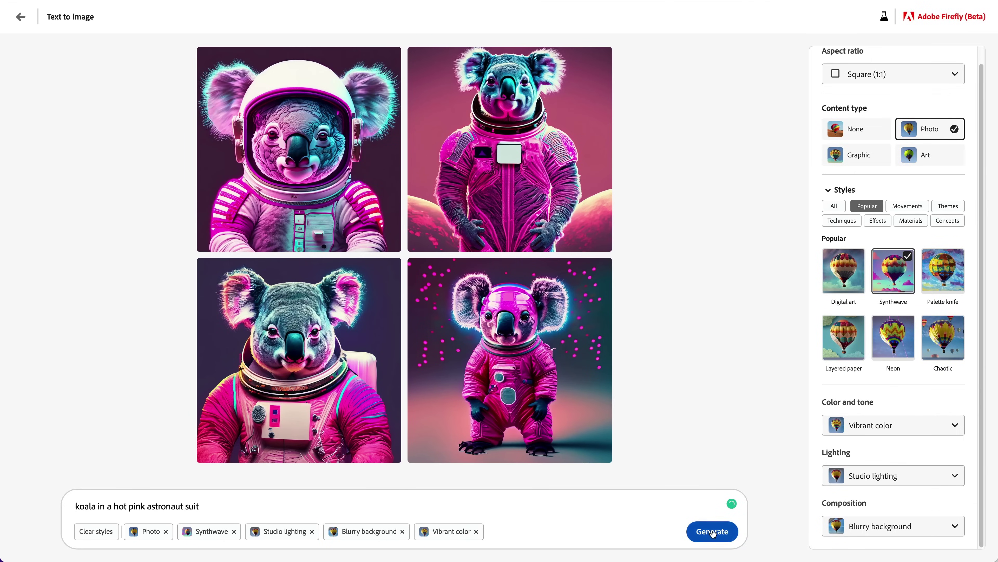
{"action": "key", "text": "Return"}
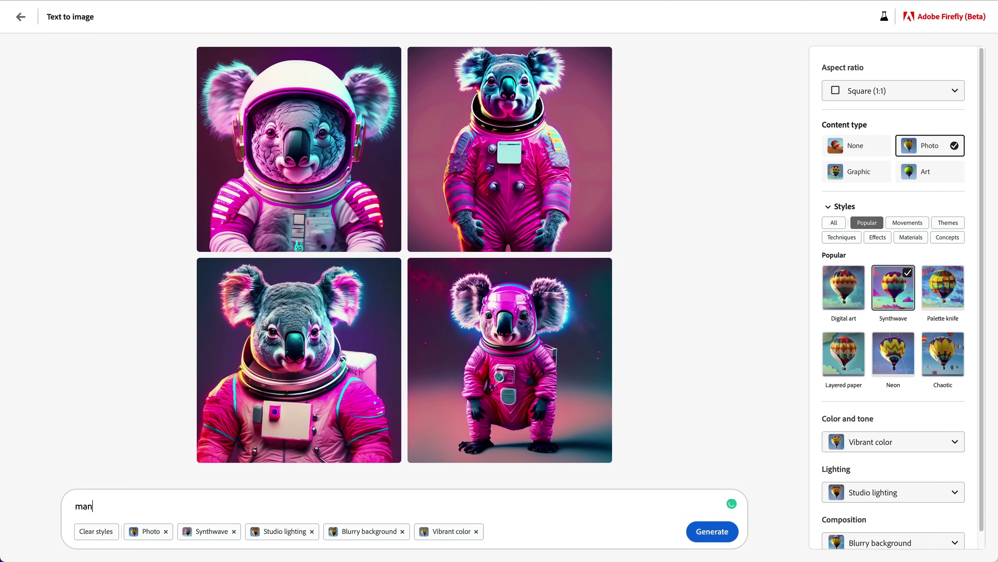
Step: Finish the moon-reading prompt and step through the enlarged generated images
{"action": "type", "text": "reafing a book on the moon"}
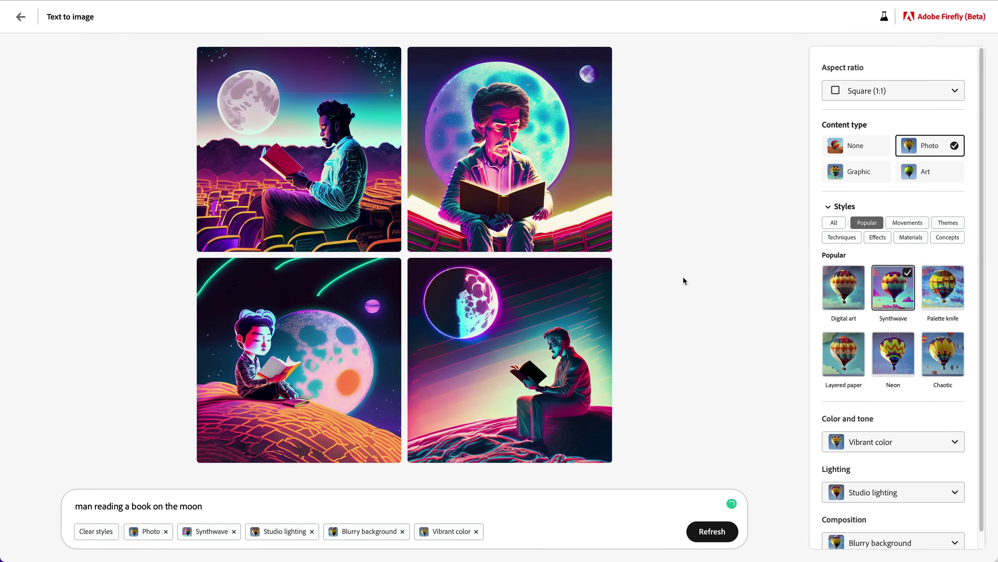
{"action": "left_click", "coordinate": [299, 149]}
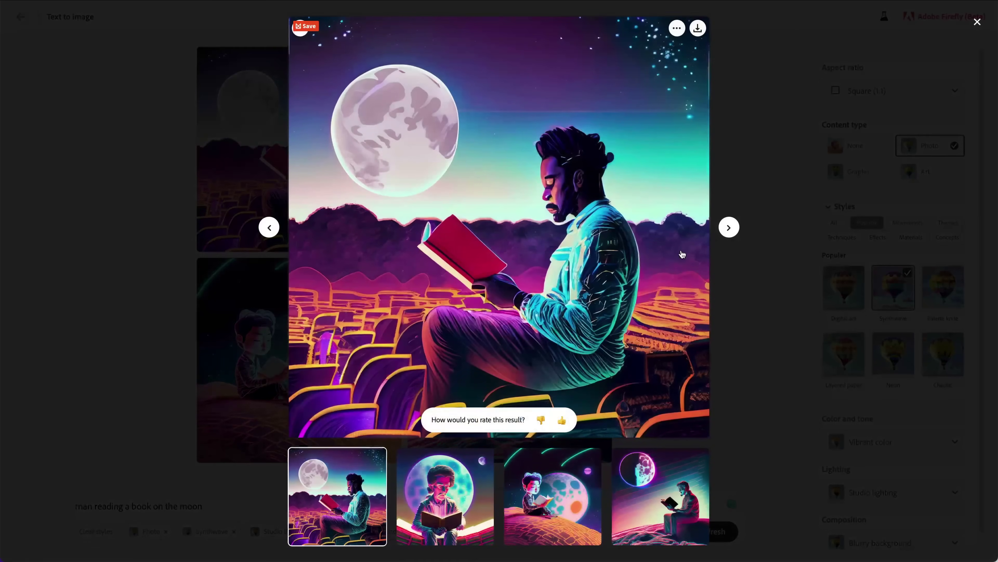
{"action": "left_click", "coordinate": [726, 230]}
{"action": "left_click", "coordinate": [727, 231]}
{"action": "left_click", "coordinate": [738, 294]}
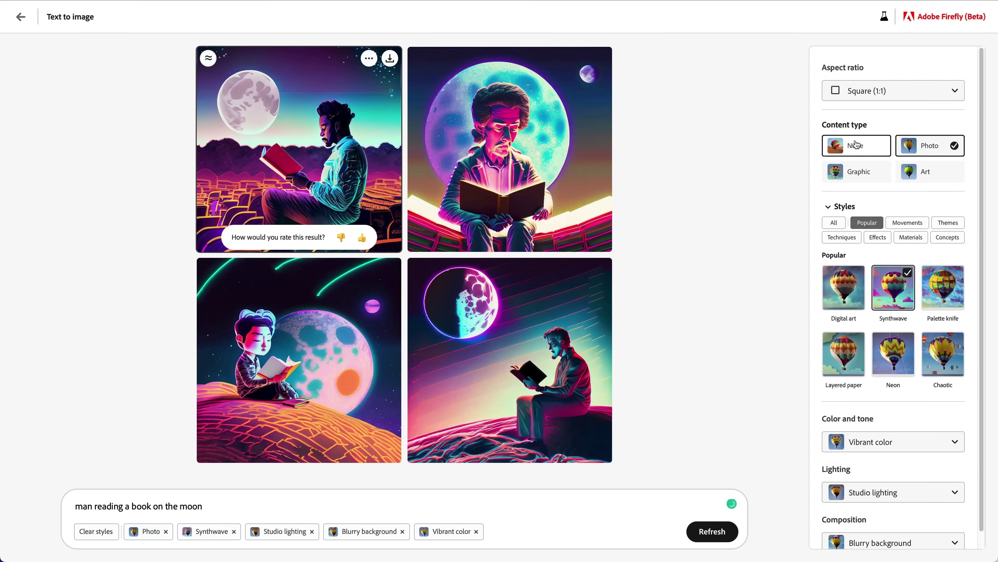
Step: Add Digital art, drop Photo content and the Synthwave style, and regenerate the moon images
{"action": "left_click", "coordinate": [850, 290]}
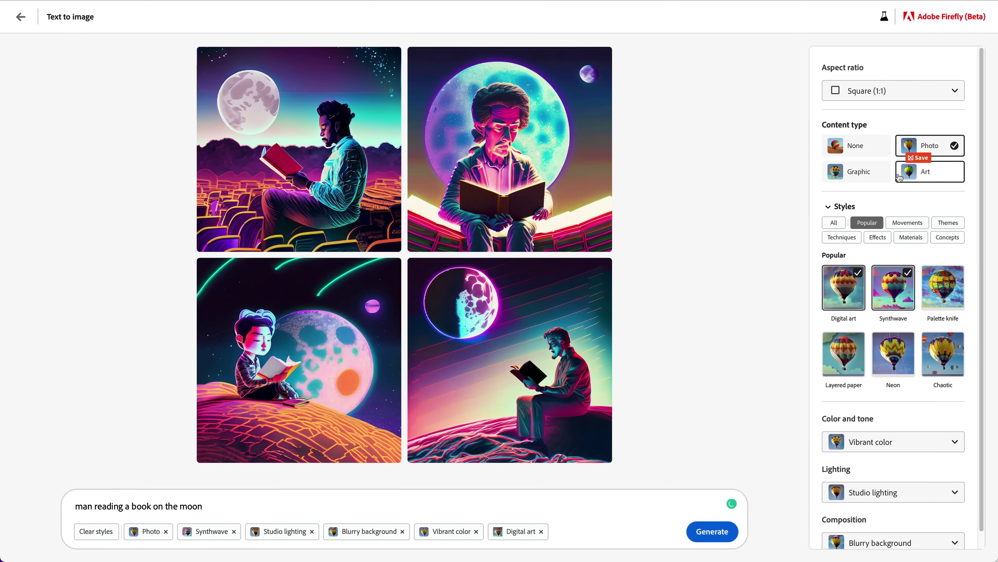
{"action": "left_click", "coordinate": [857, 148]}
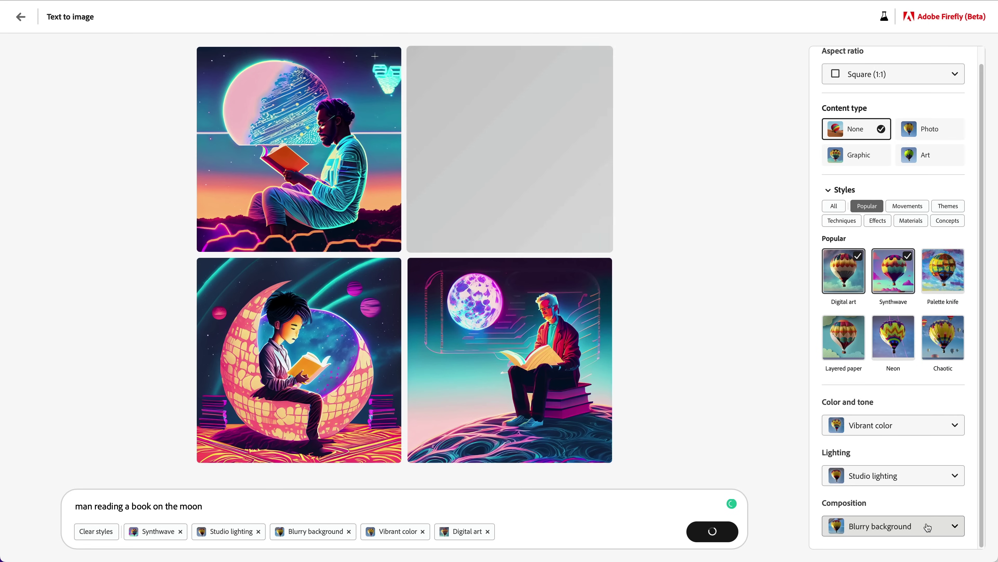
{"action": "left_click", "coordinate": [180, 533]}
{"action": "left_click", "coordinate": [711, 541]}
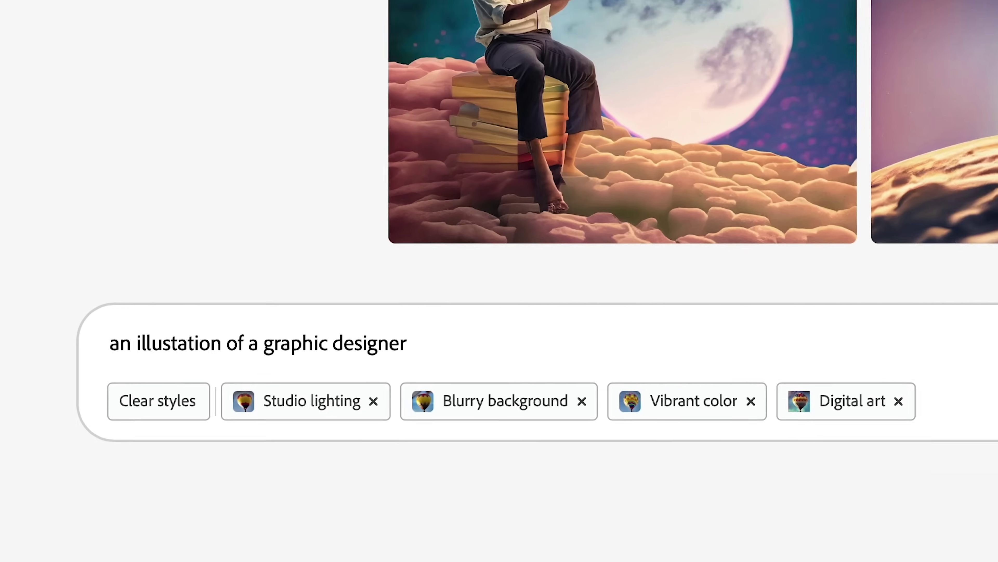
{"action": "type", "text": "working on his laptop with an orange background"}
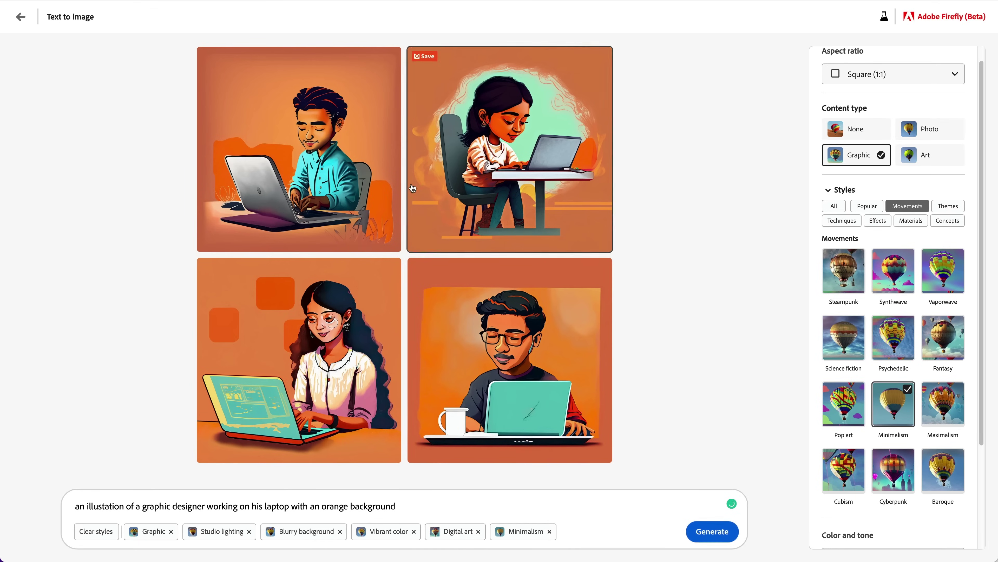
Step: Enlarge the first orange designer image, then regenerate it as Photo and then Art
{"action": "left_click", "coordinate": [397, 189]}
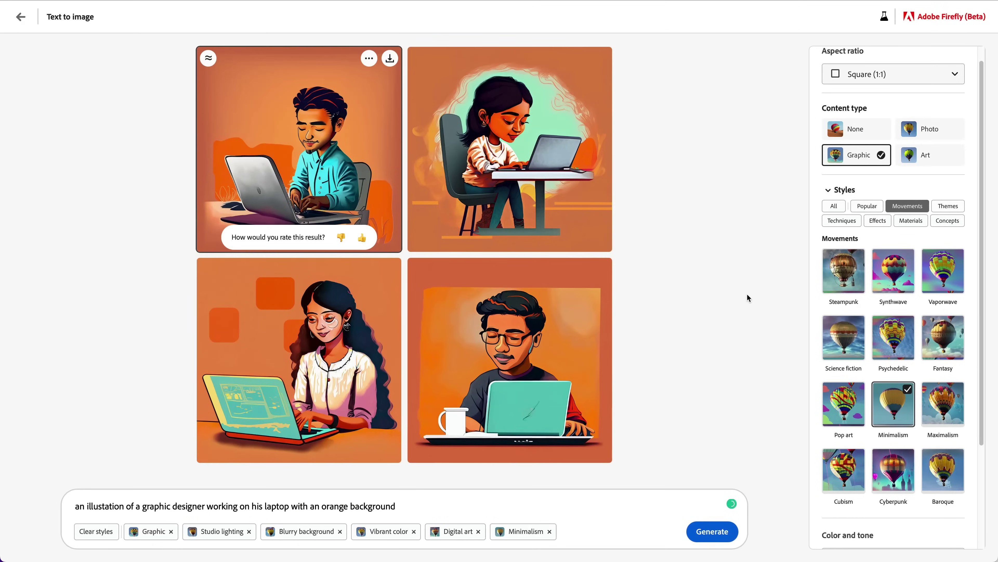
{"action": "left_click", "coordinate": [922, 130]}
{"action": "left_click", "coordinate": [935, 198]}
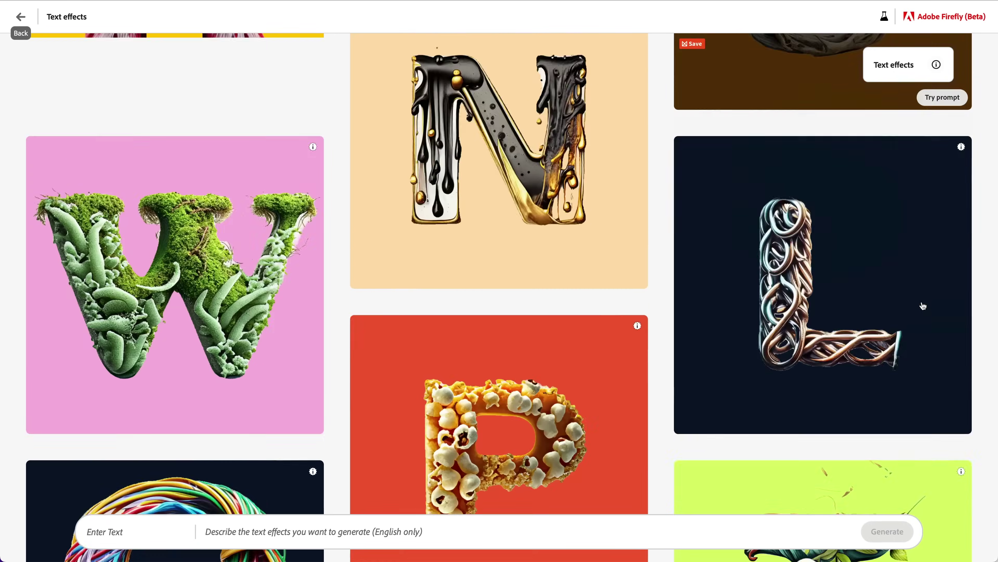
Step: Scroll through the Text effects gallery of stylised example lettering
{"action": "scroll", "coordinate": [923, 306], "scroll_direction": "down", "scroll_amount": 3}
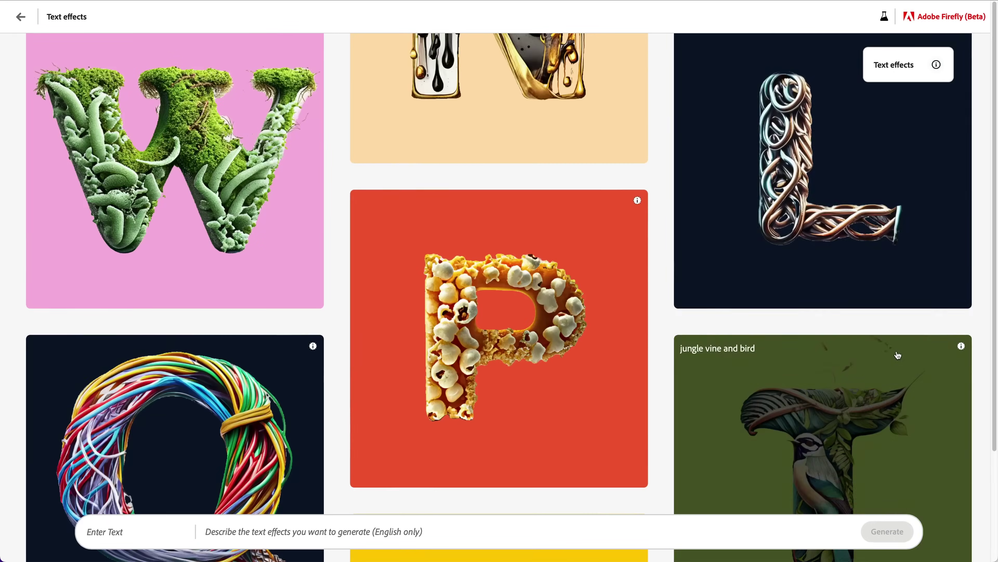
{"action": "scroll", "coordinate": [896, 353], "scroll_direction": "up", "scroll_amount": 8}
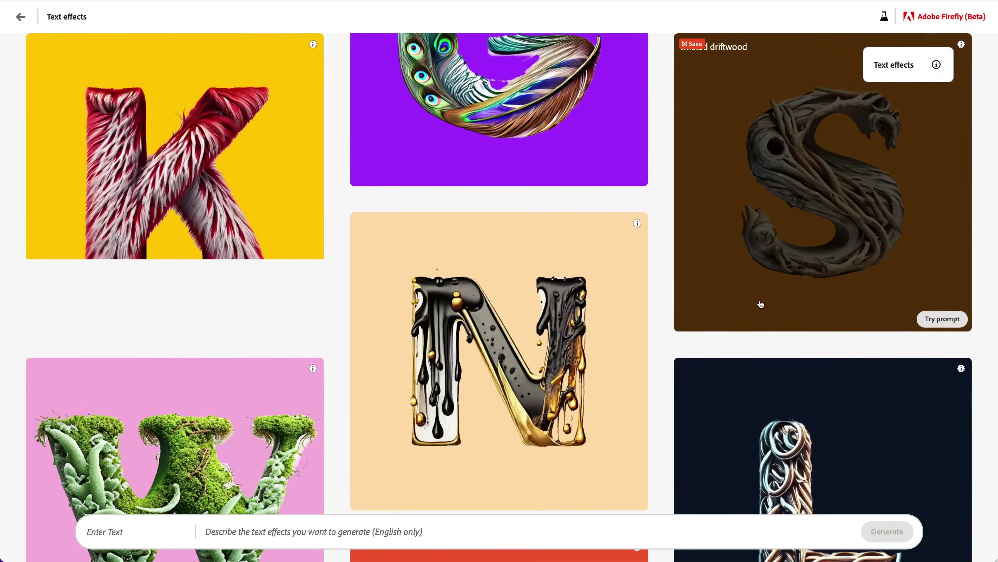
{"action": "scroll", "coordinate": [761, 304], "scroll_direction": "down", "scroll_amount": 10}
{"action": "scroll", "coordinate": [756, 304], "scroll_direction": "down", "scroll_amount": 5}
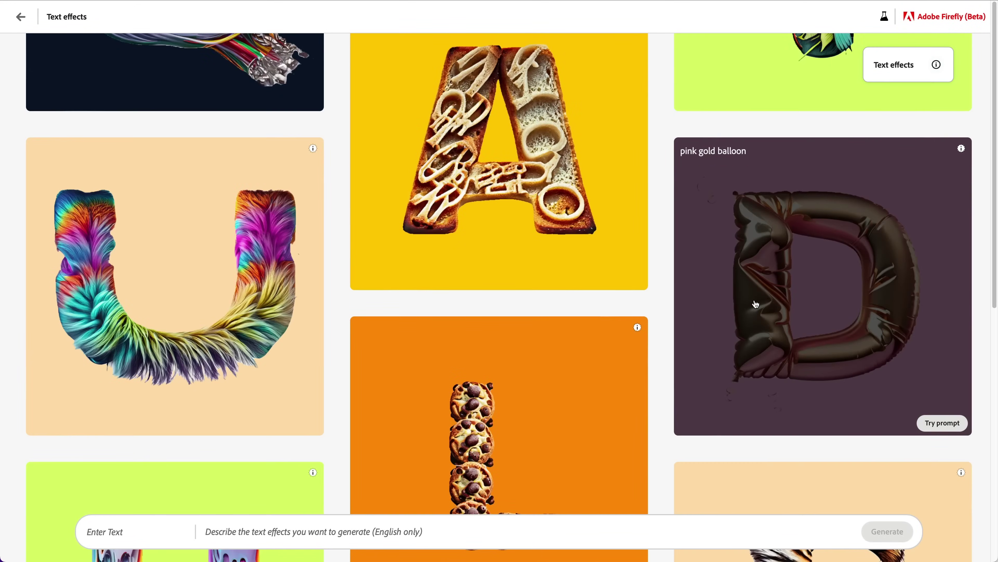
{"action": "scroll", "coordinate": [756, 304], "scroll_direction": "up", "scroll_amount": 10}
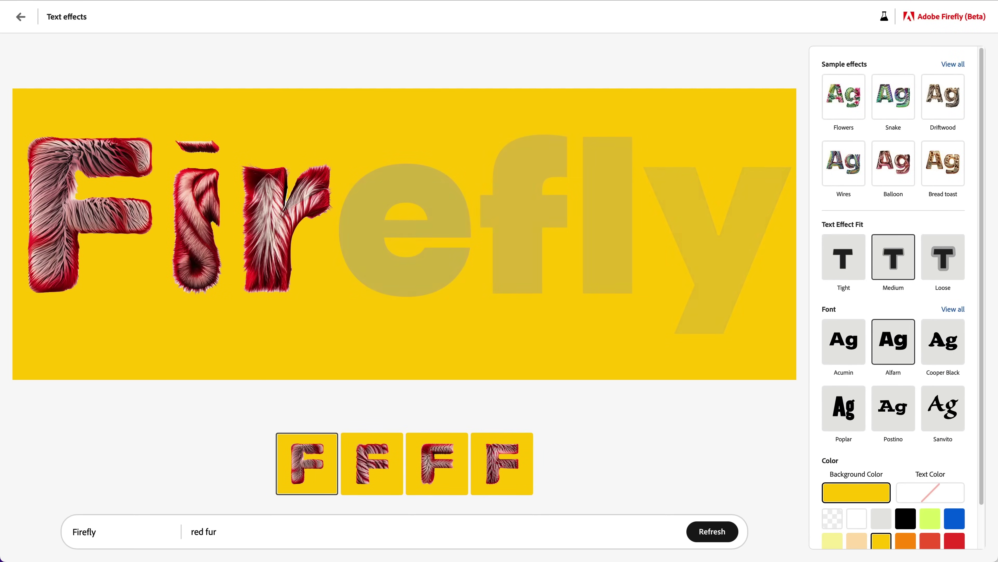
Step: Set Text Effect Fit to Loose and apply the second red fur variation to the word
{"action": "left_click", "coordinate": [956, 239]}
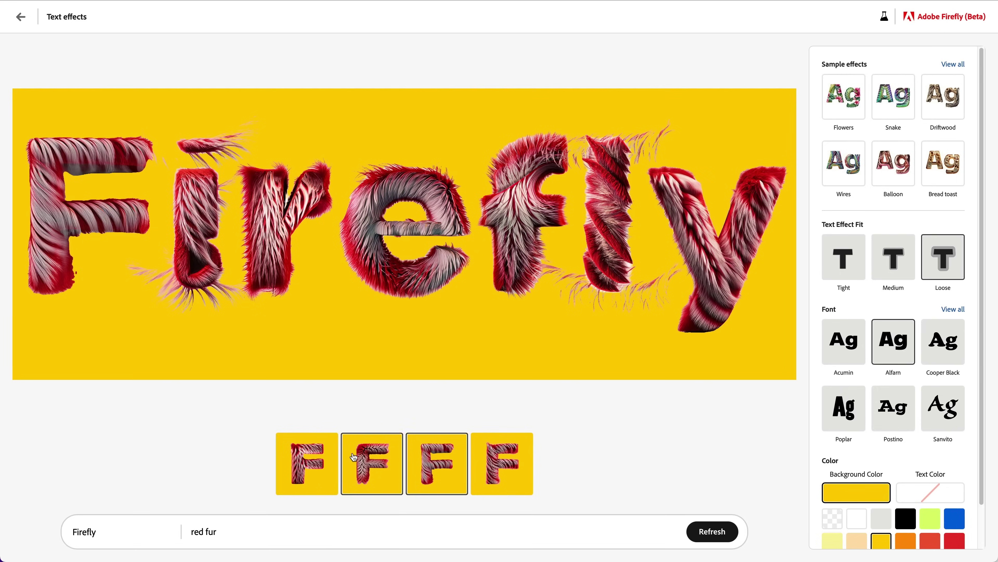
{"action": "left_click", "coordinate": [374, 454]}
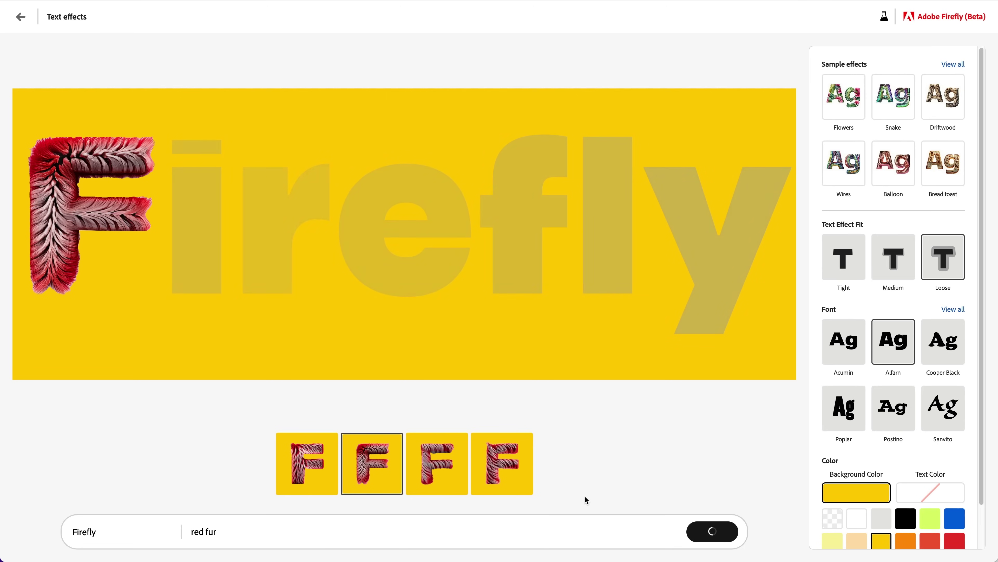
{"action": "scroll", "coordinate": [834, 500], "scroll_direction": "down", "scroll_amount": 1}
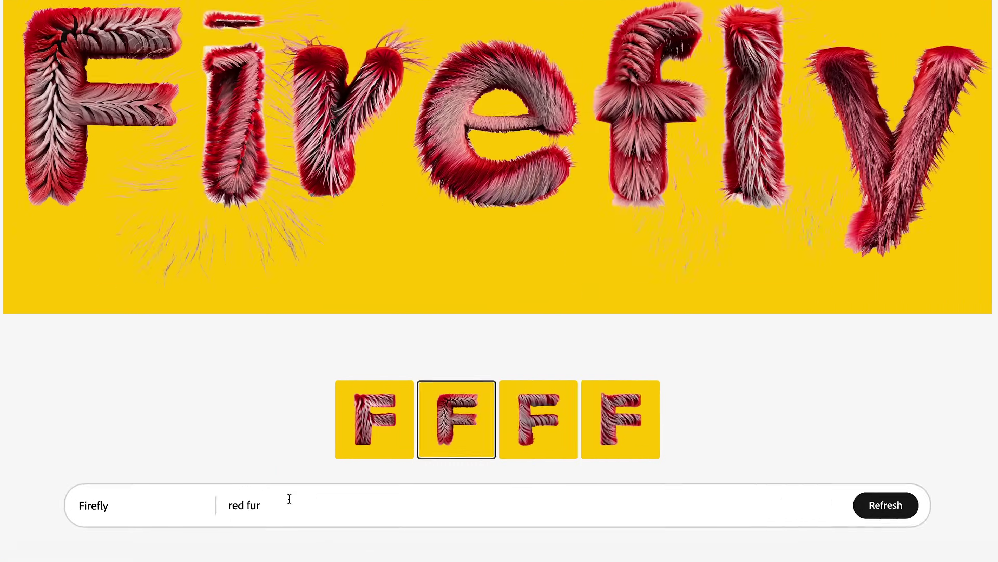
Step: Replace the red fur prompt with 'blue water splash' and generate the lettering
{"action": "triple_click", "coordinate": [240, 527]}
{"action": "type", "text": "blu"}
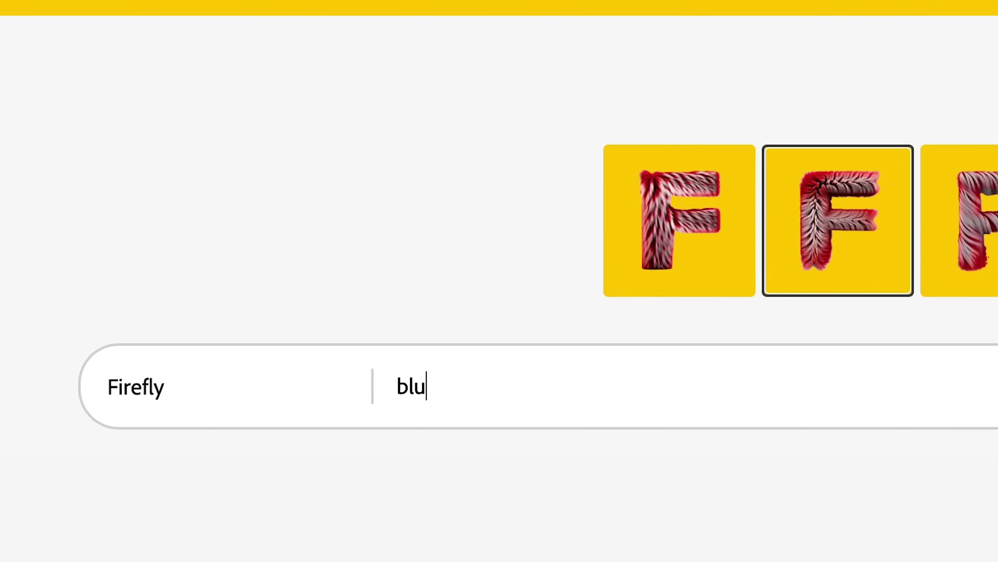
{"action": "type", "text": "e water splash"}
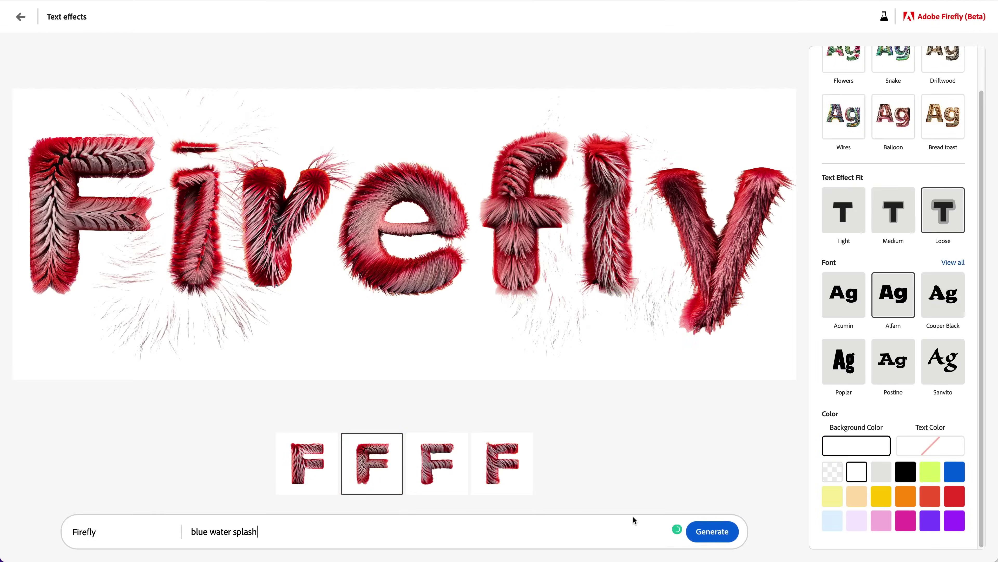
{"action": "left_click", "coordinate": [715, 531]}
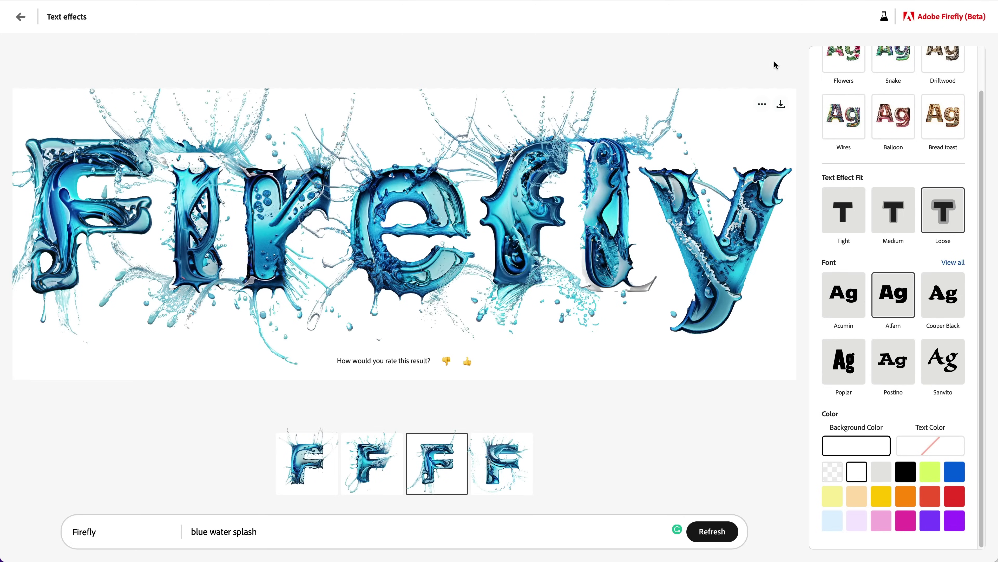
Step: Change the lettering text to 'Splash', correcting the mistyped 'Wa'
{"action": "type", "text": "Wa"}
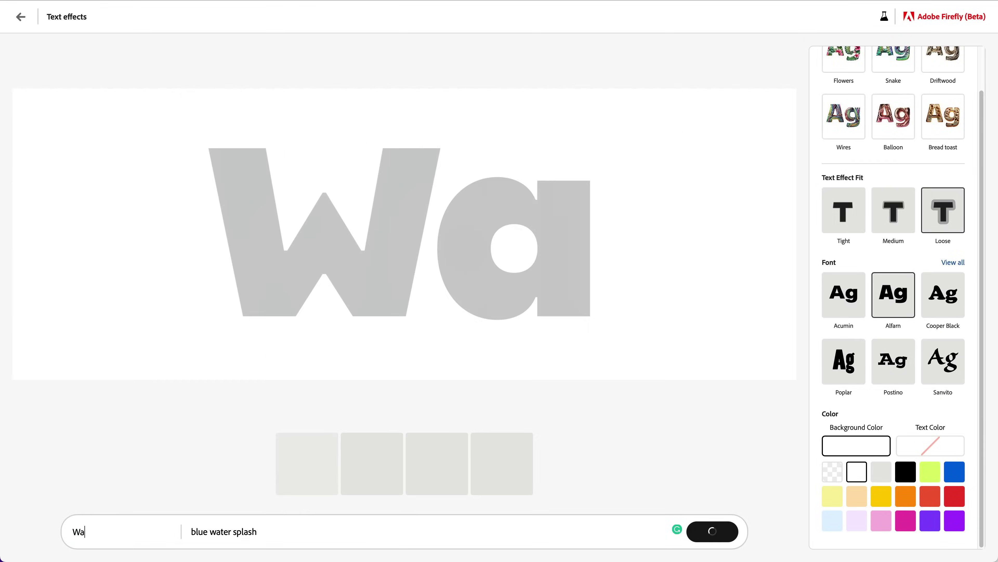
{"action": "key", "text": "BackSpace"}
{"action": "key", "text": "BackSpace"}
{"action": "type", "text": "Splash"}
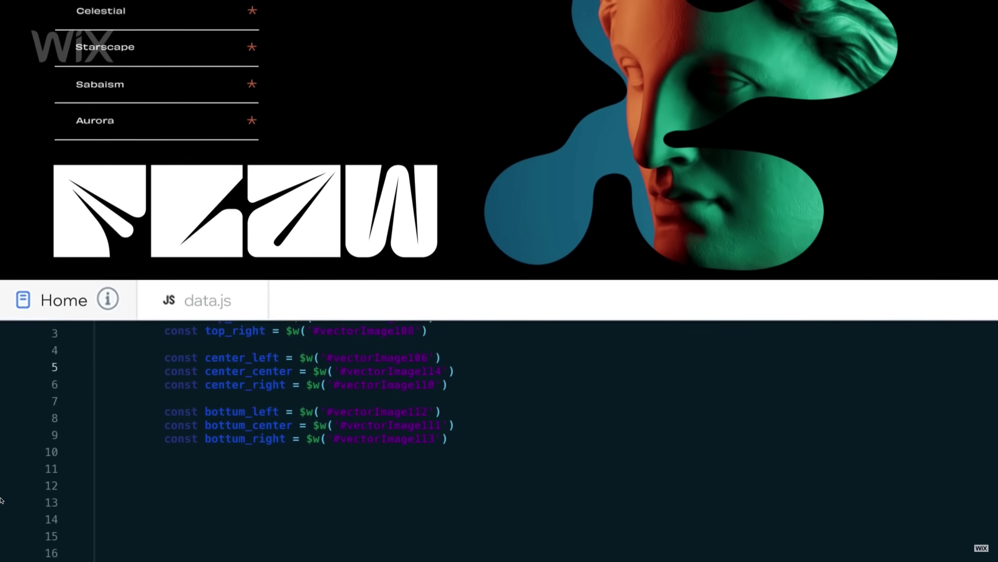
{"action": "scroll", "coordinate": [1, 503], "scroll_direction": "down", "scroll_amount": 5}
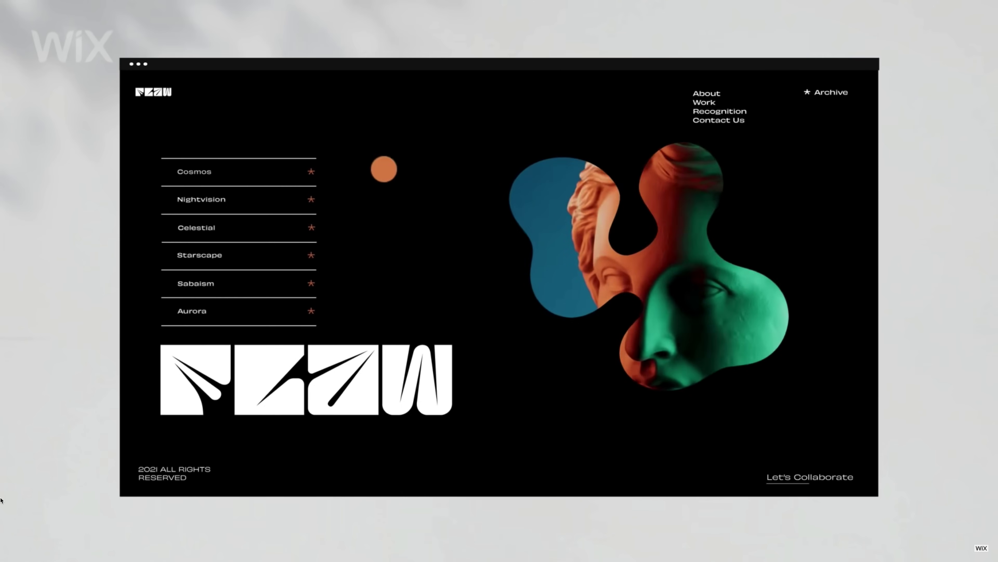